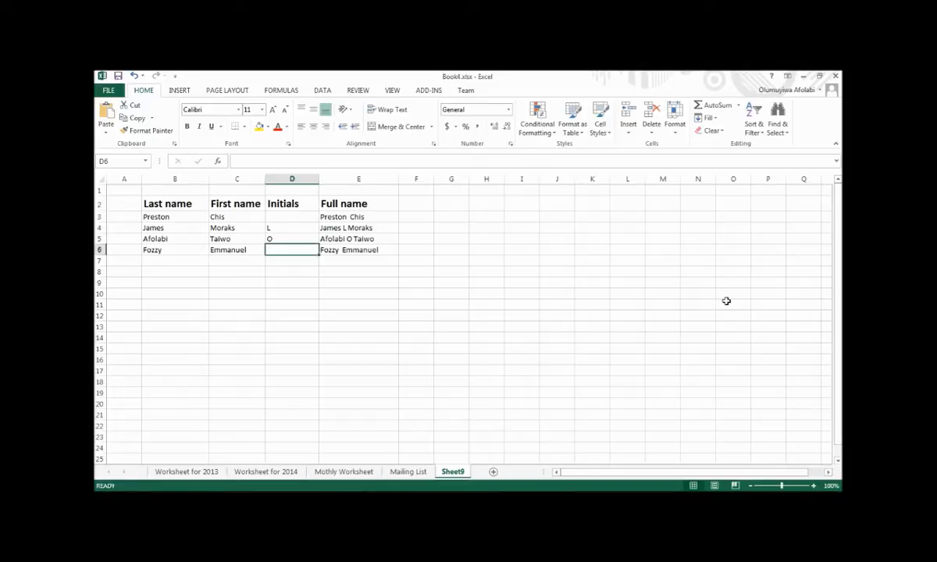
Search Sheet9 for the first name in cell C4, stepping through the matches and listing all of them.
click(777, 126)
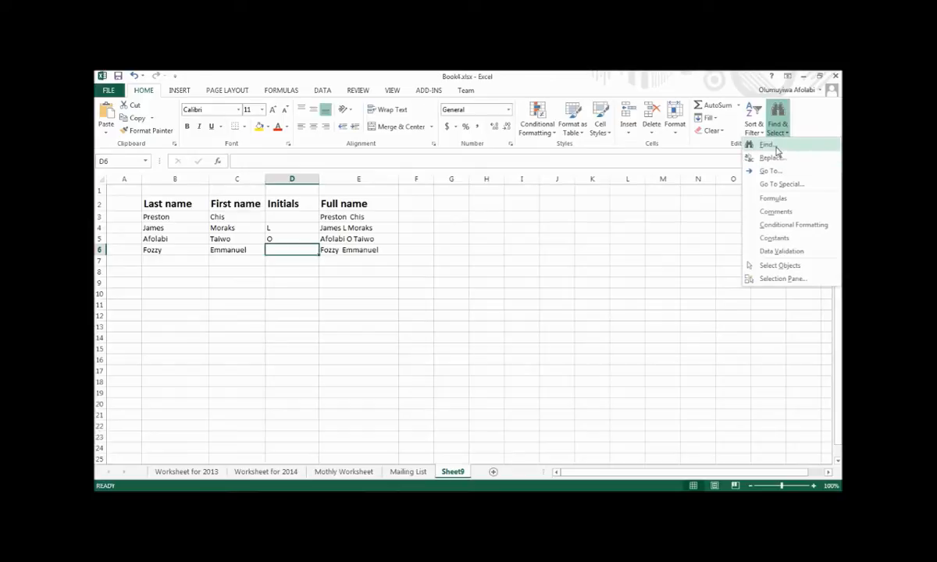
click(773, 145)
drag(478, 242, 594, 208)
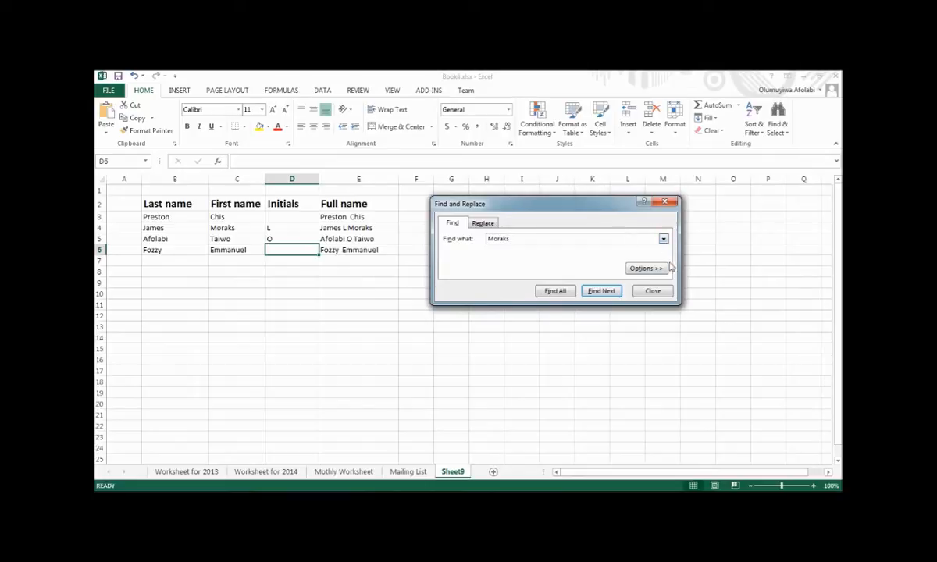
click(599, 291)
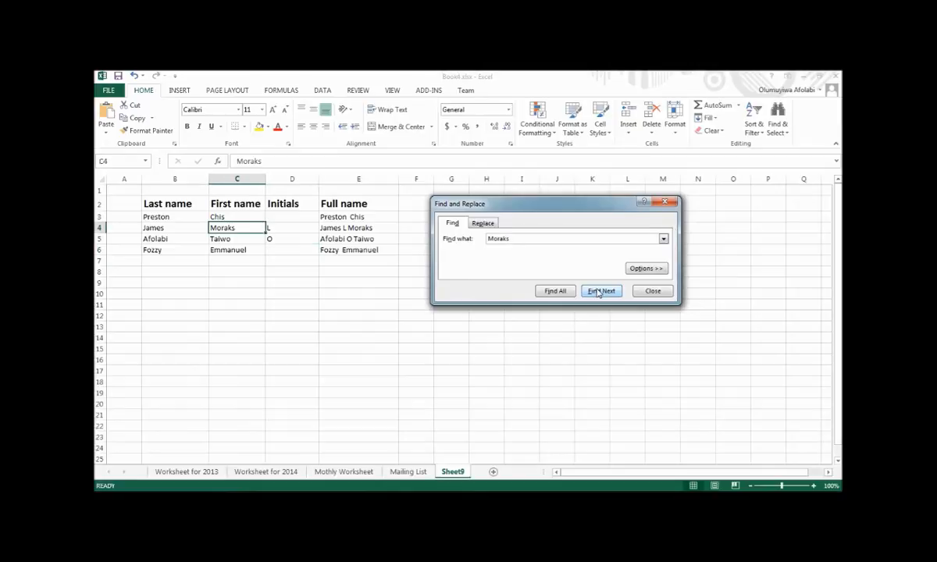
click(599, 292)
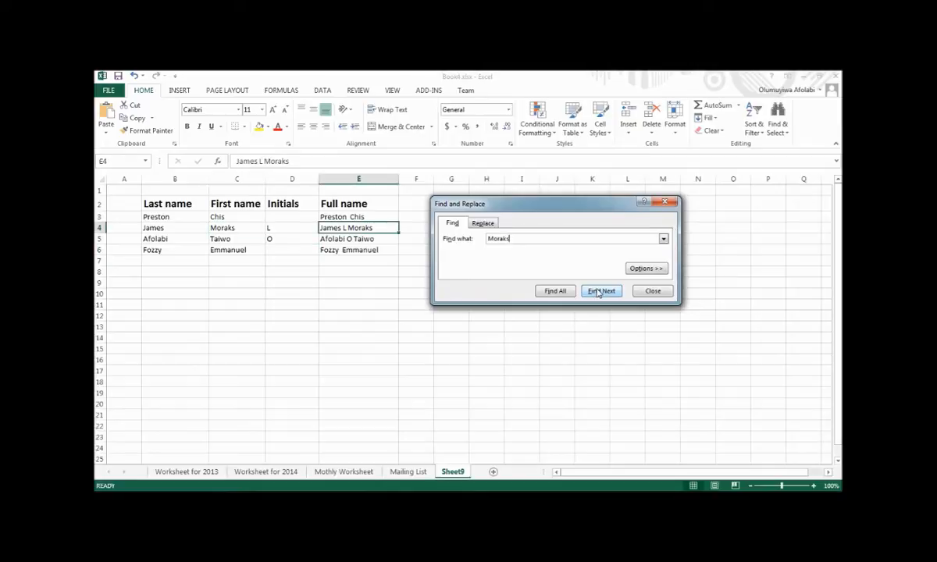
click(599, 291)
click(599, 291)
click(599, 291)
click(598, 291)
click(599, 291)
click(555, 291)
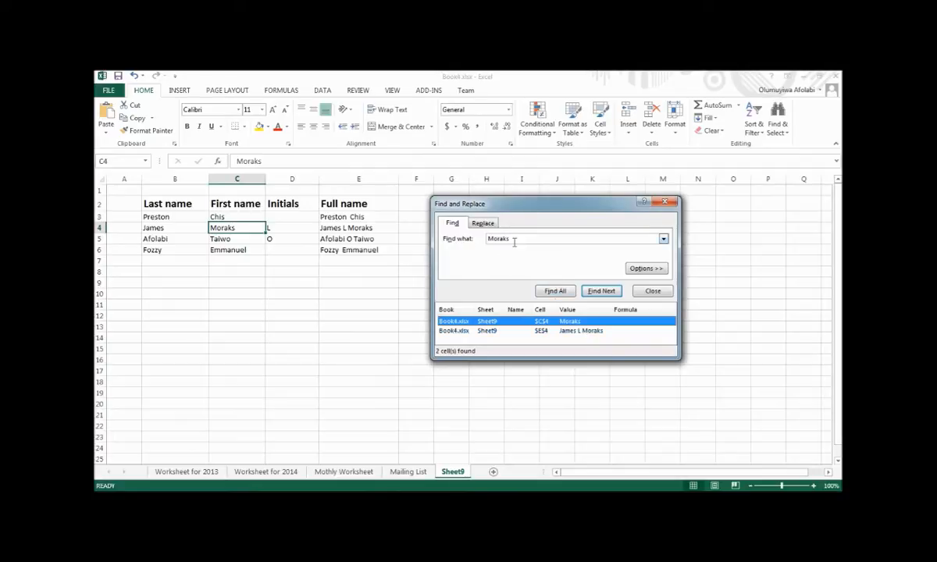
Try to replace the correctly spelled form of row 3's first name with a different name throughout Sheet9, and search for it.
click(472, 247)
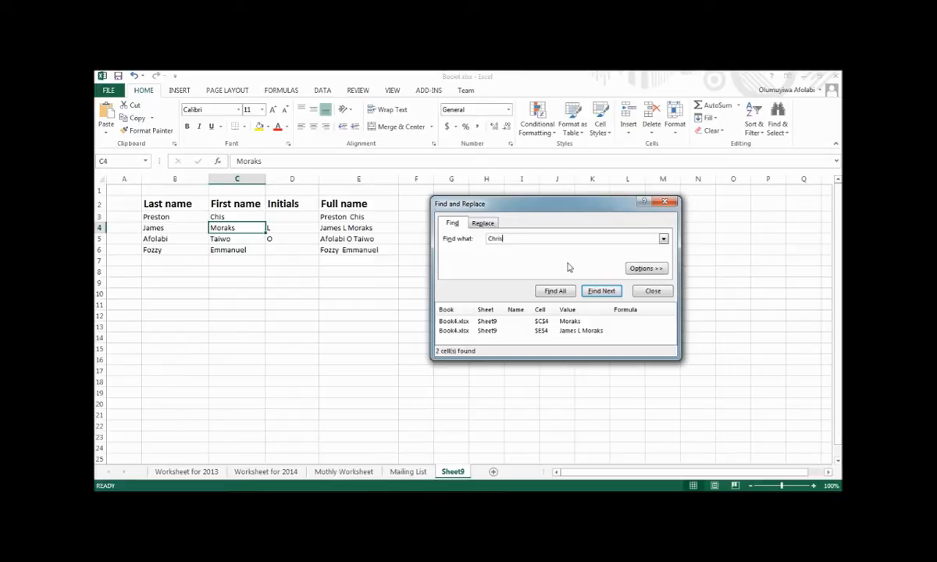
click(484, 224)
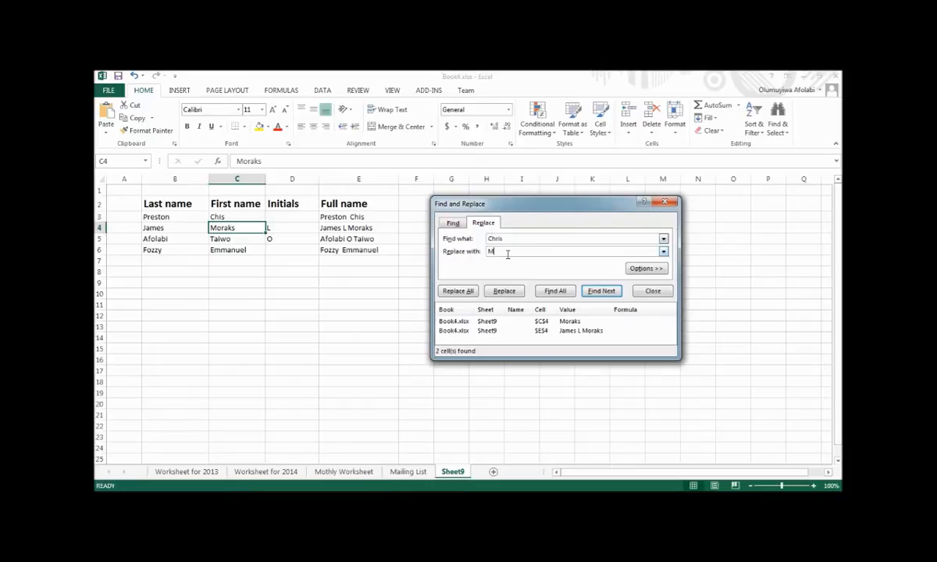
text(Martins)
click(645, 269)
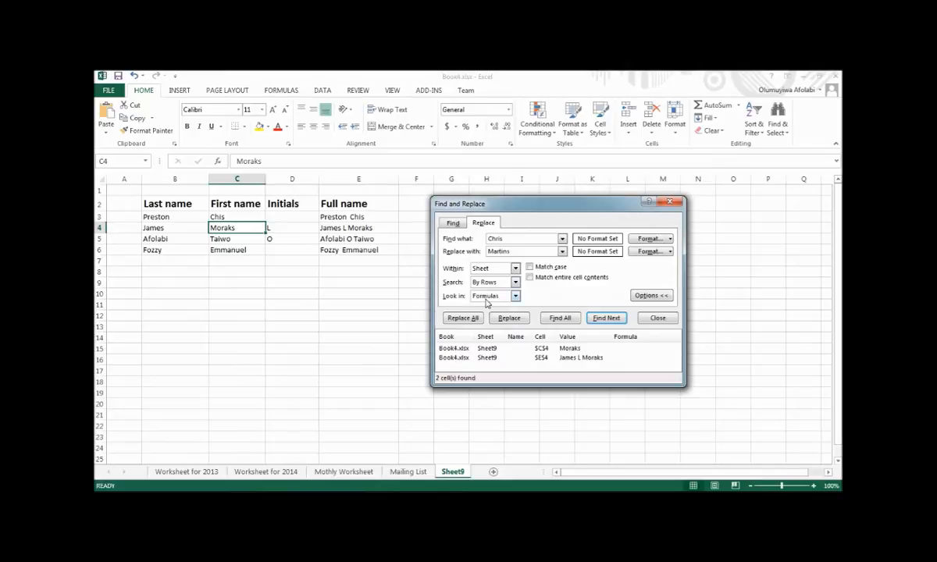
click(649, 295)
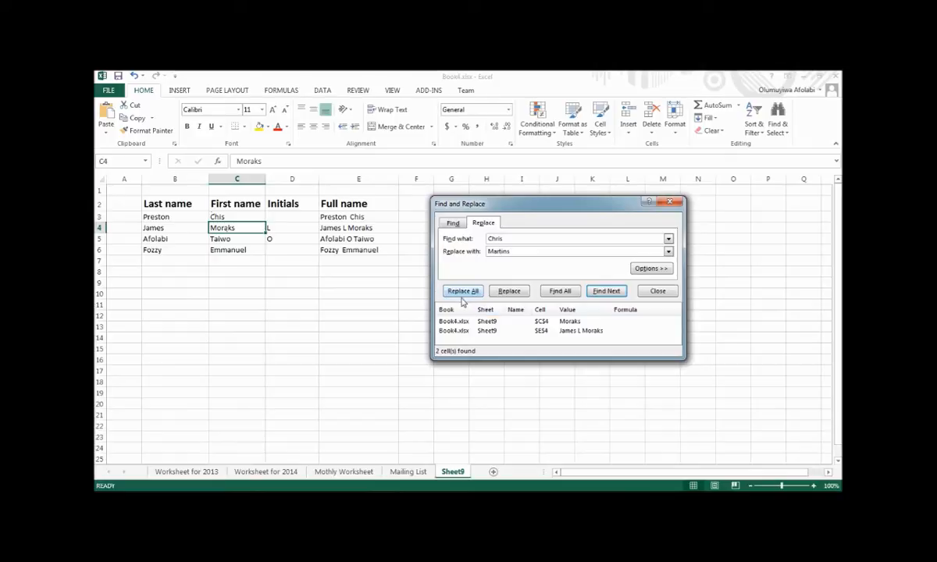
click(464, 291)
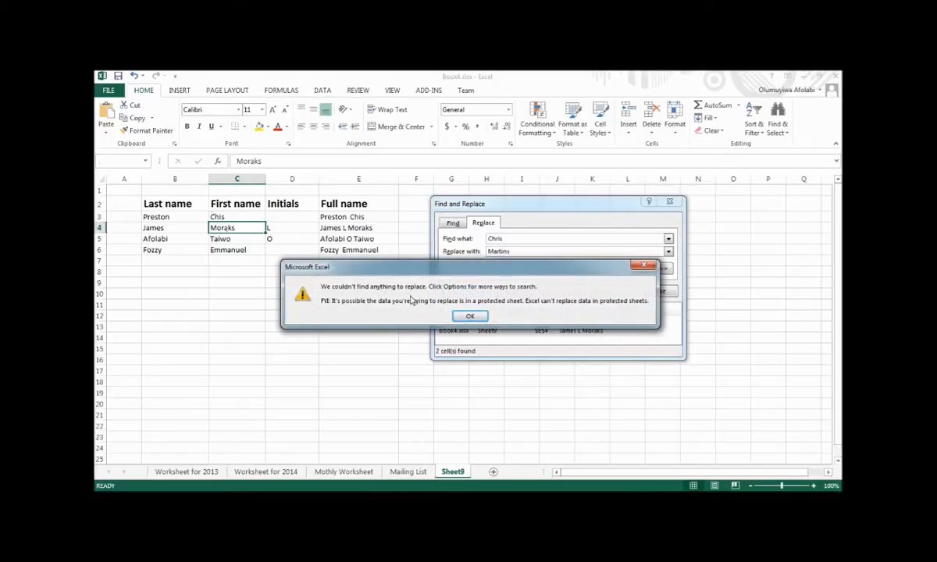
key(Return)
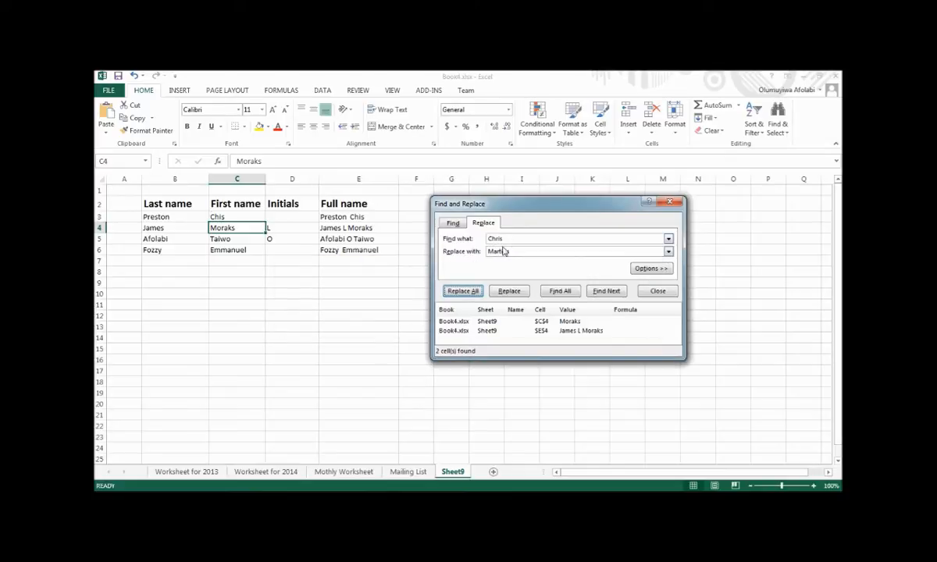
click(606, 291)
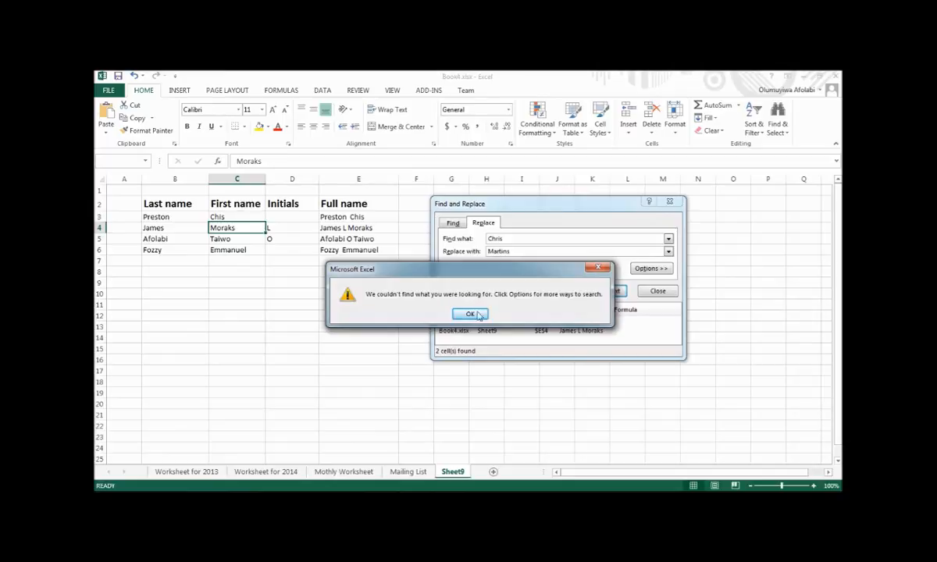
click(470, 313)
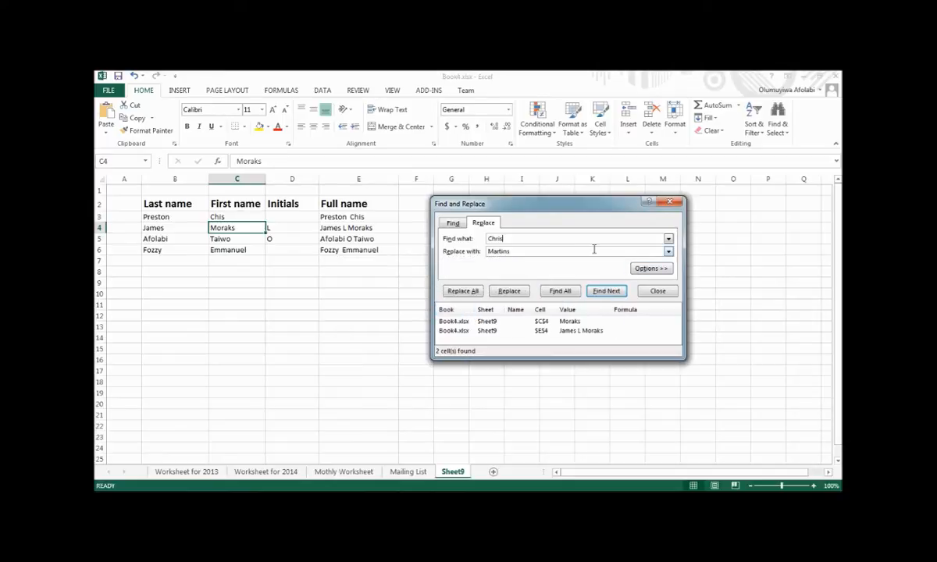
Replace all occurrences of row 3's misspelled first name on Sheet9 with the spelling that includes the missing "r".
click(669, 238)
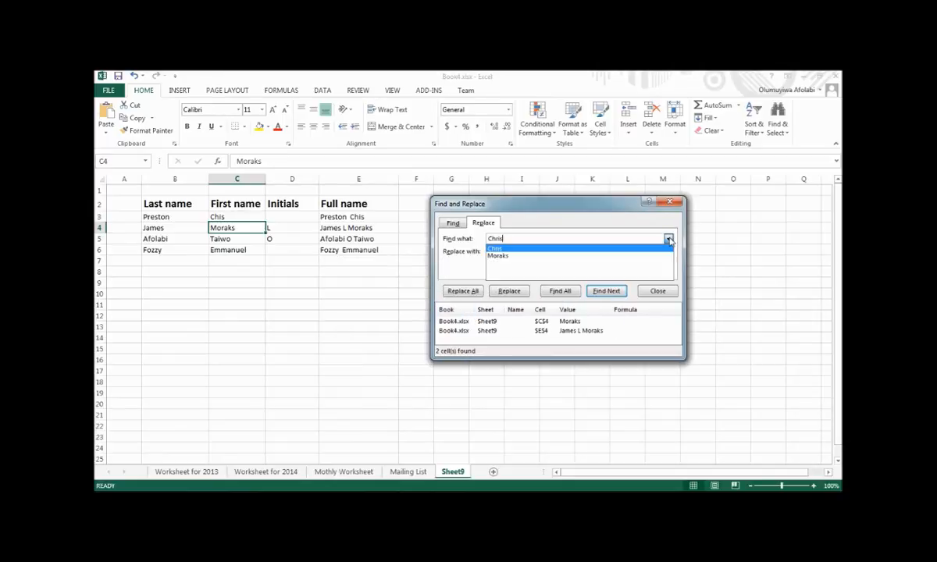
click(574, 257)
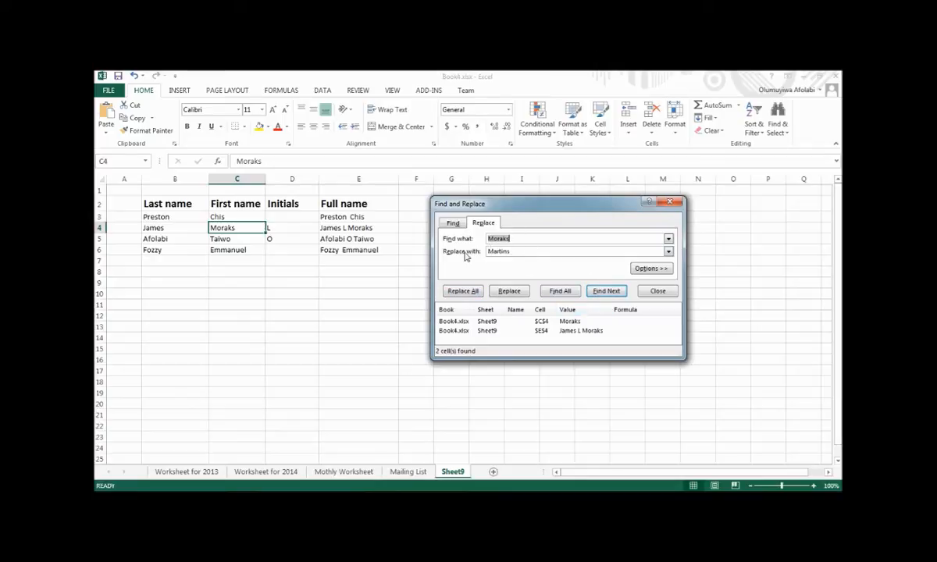
click(668, 238)
click(601, 250)
double_click(487, 251)
text(Chris)
click(460, 290)
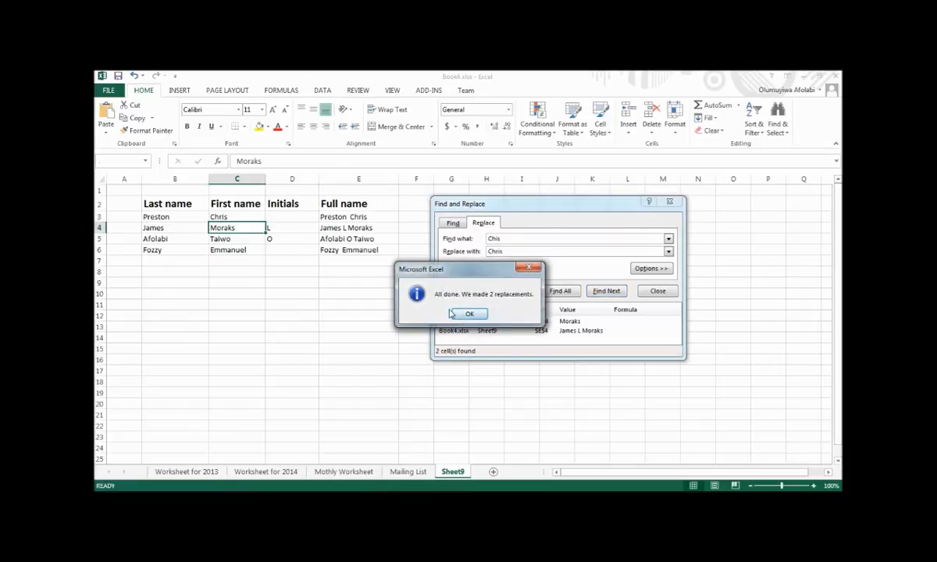
click(469, 315)
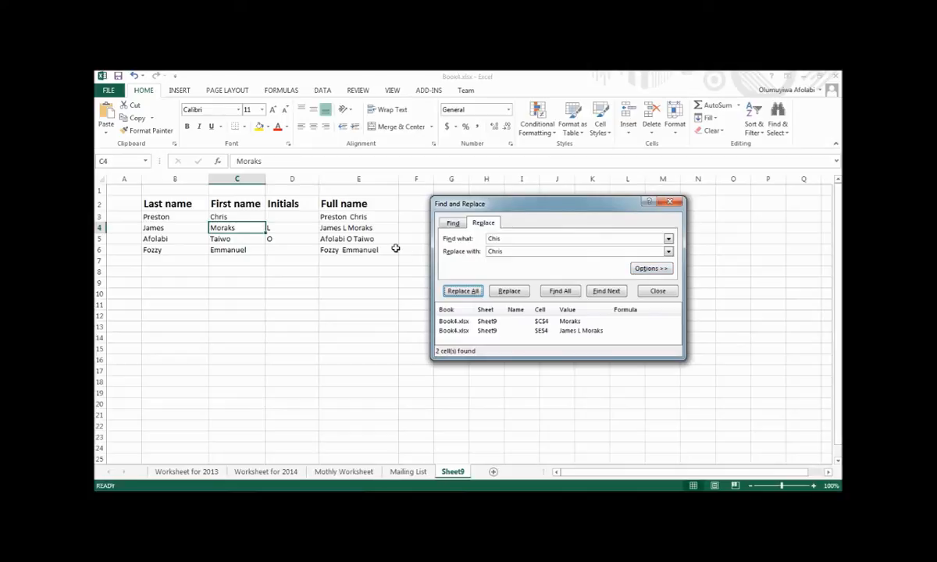
Check the Mailing List sheet for the misspelled first name and replace all its occurrences within the whole workbook.
click(406, 471)
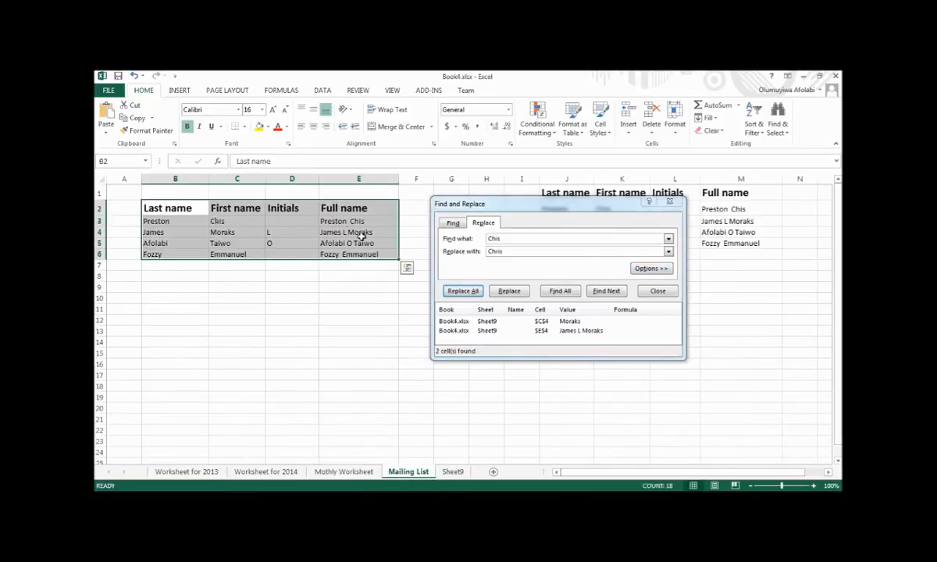
click(452, 471)
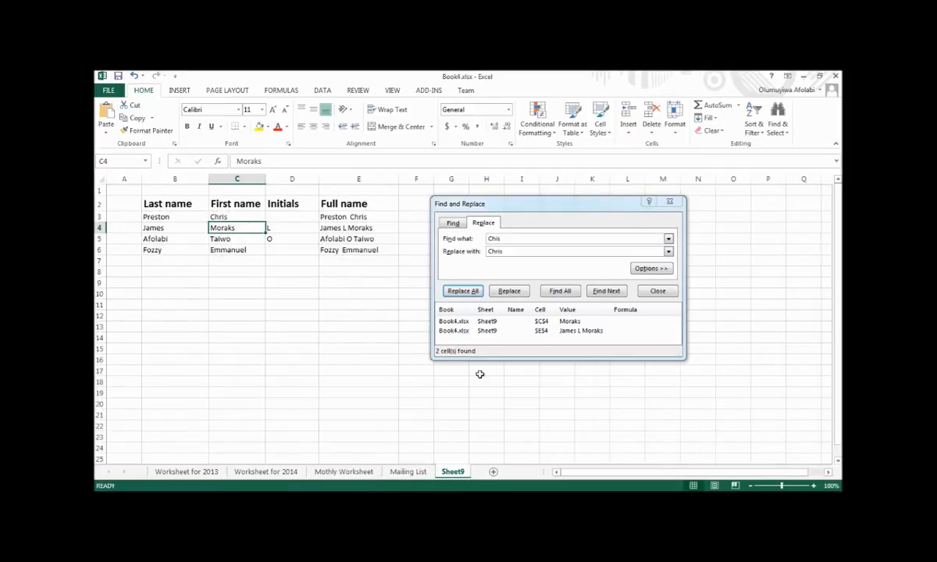
click(646, 269)
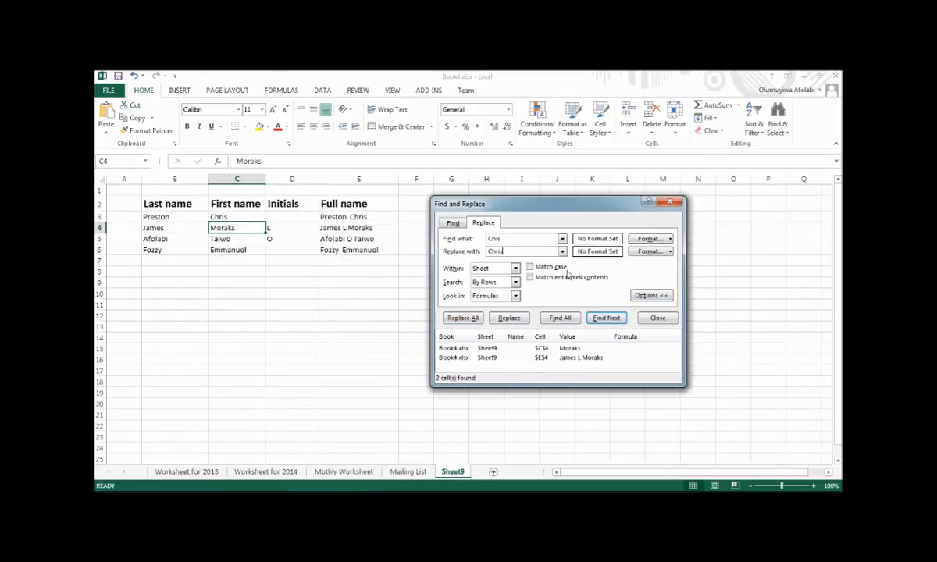
click(515, 268)
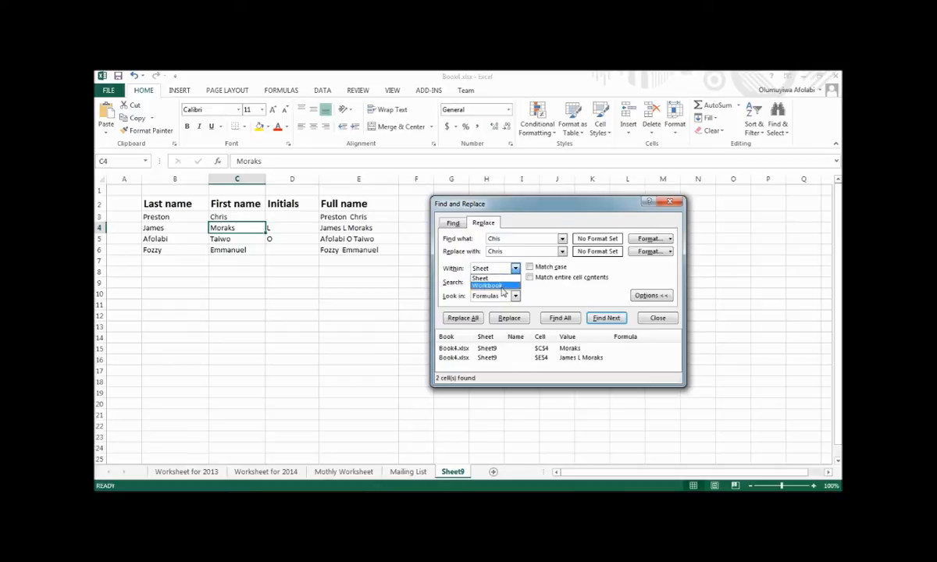
click(500, 285)
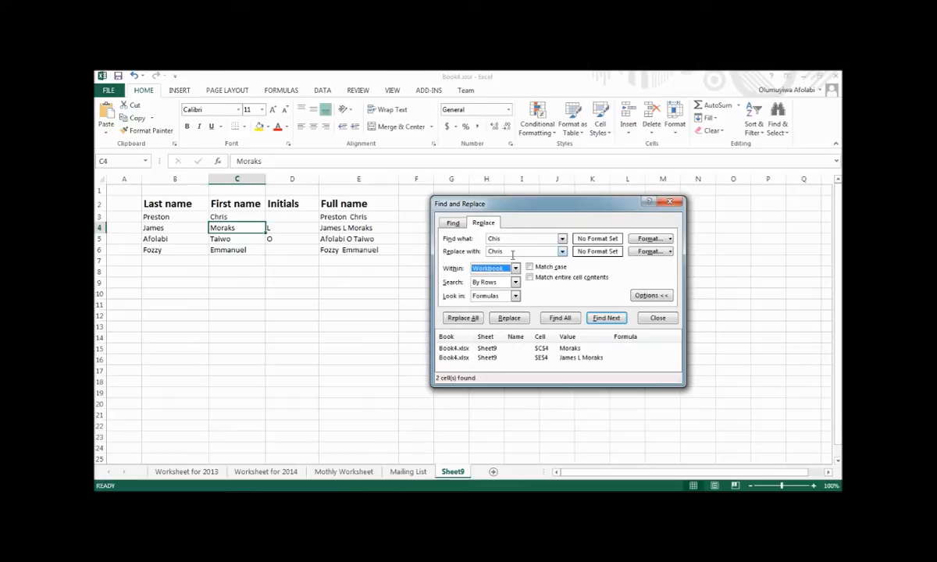
click(408, 471)
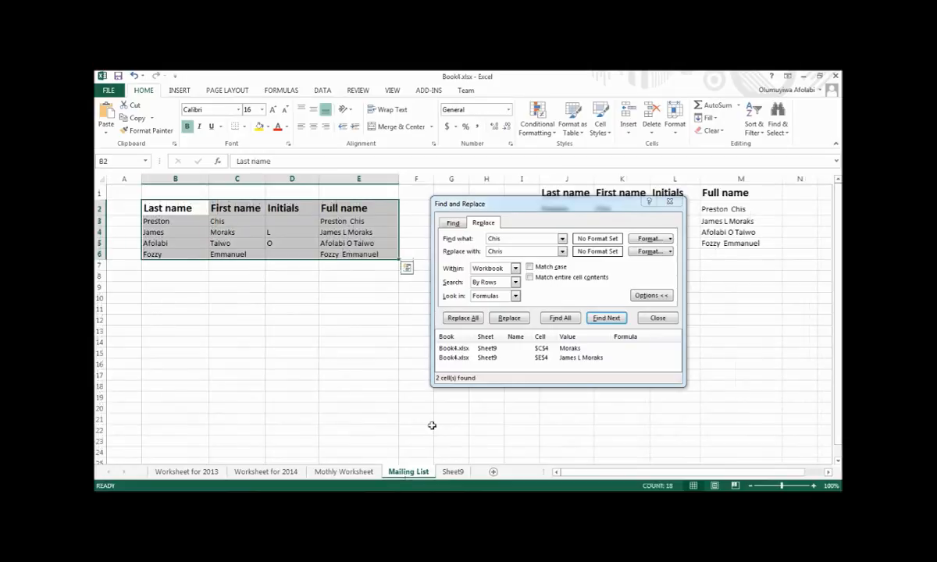
click(453, 471)
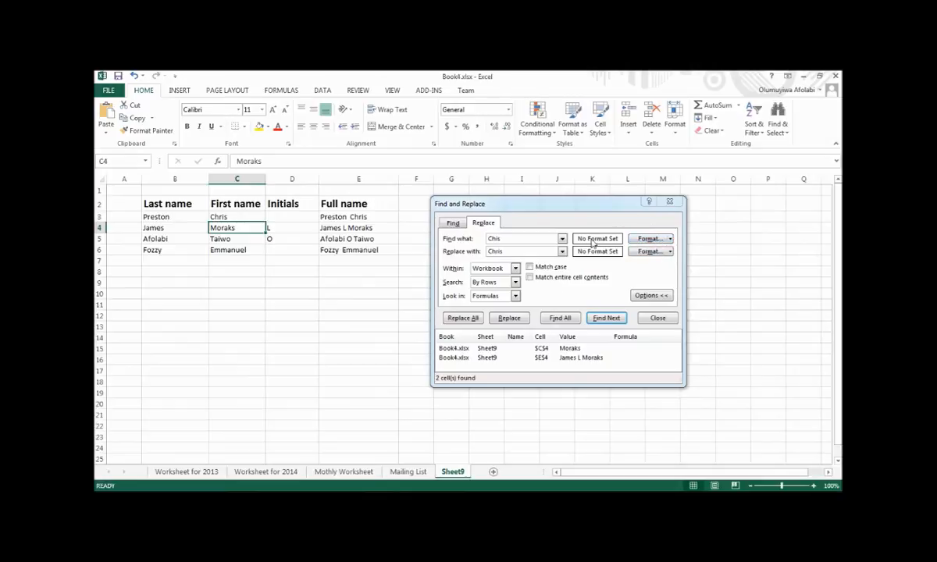
click(463, 318)
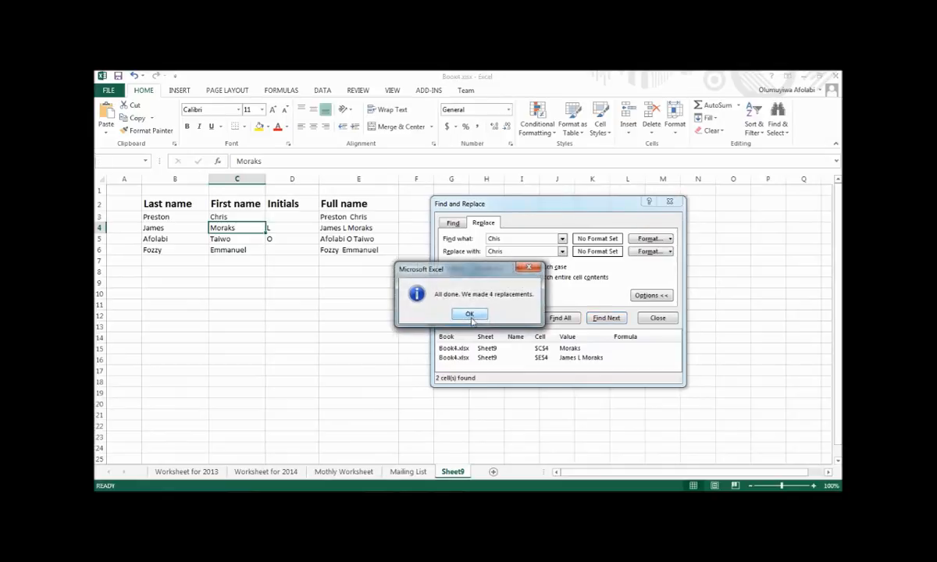
click(469, 315)
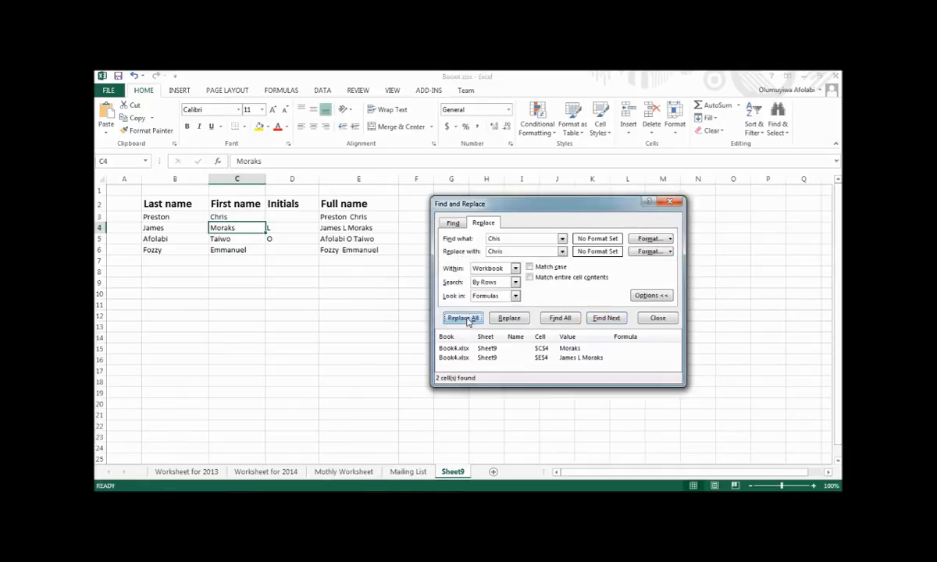
Examine the corrected first name on the Mailing List sheet, look through the other worksheets, and close Find and Replace.
click(406, 472)
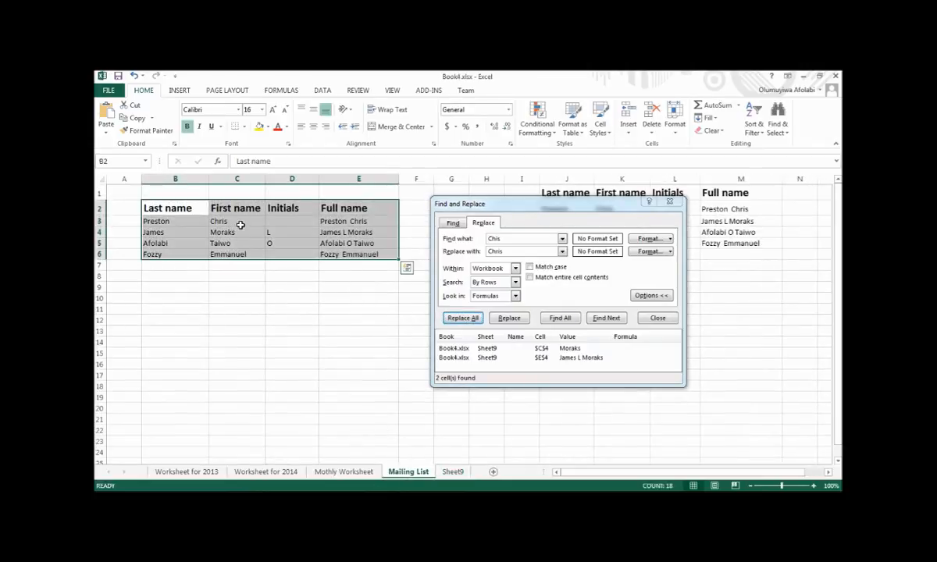
click(344, 472)
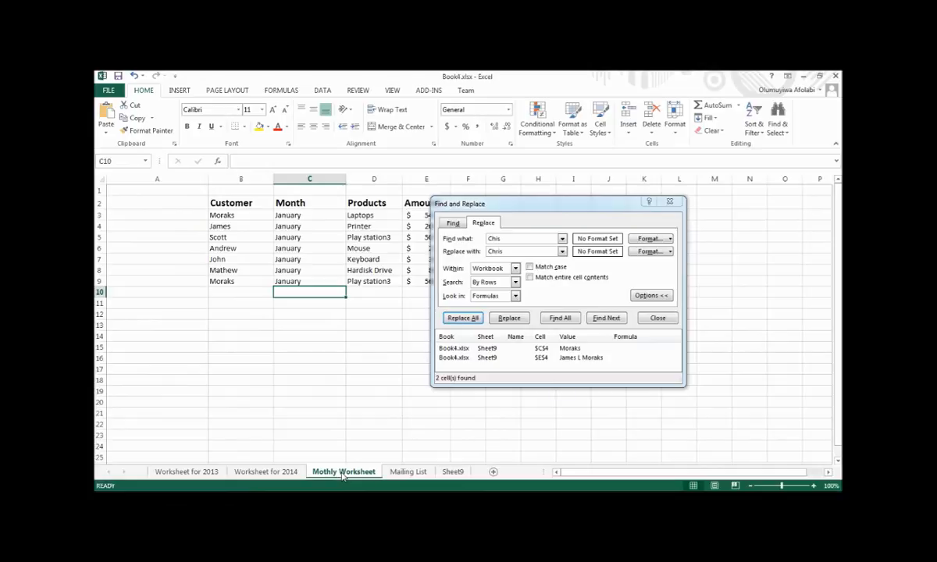
click(266, 472)
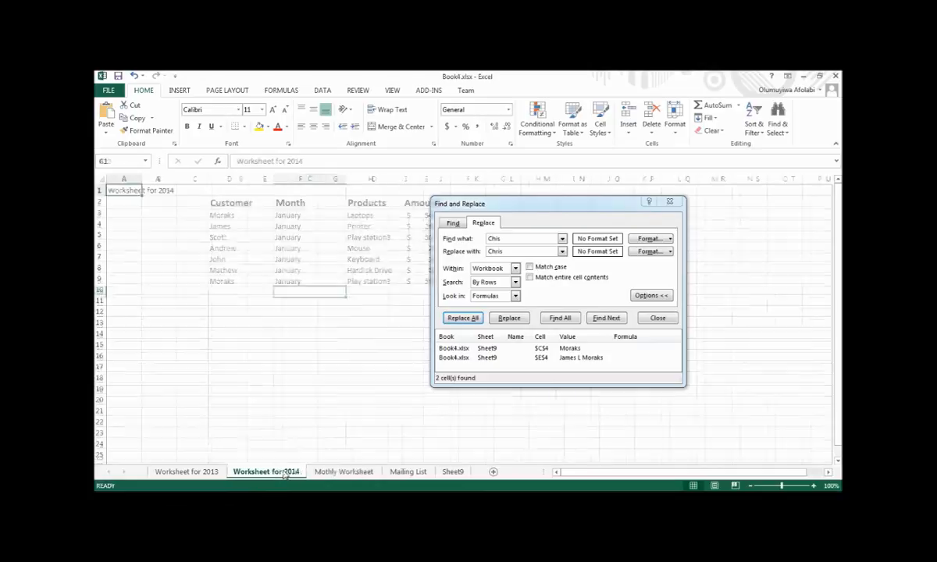
click(206, 473)
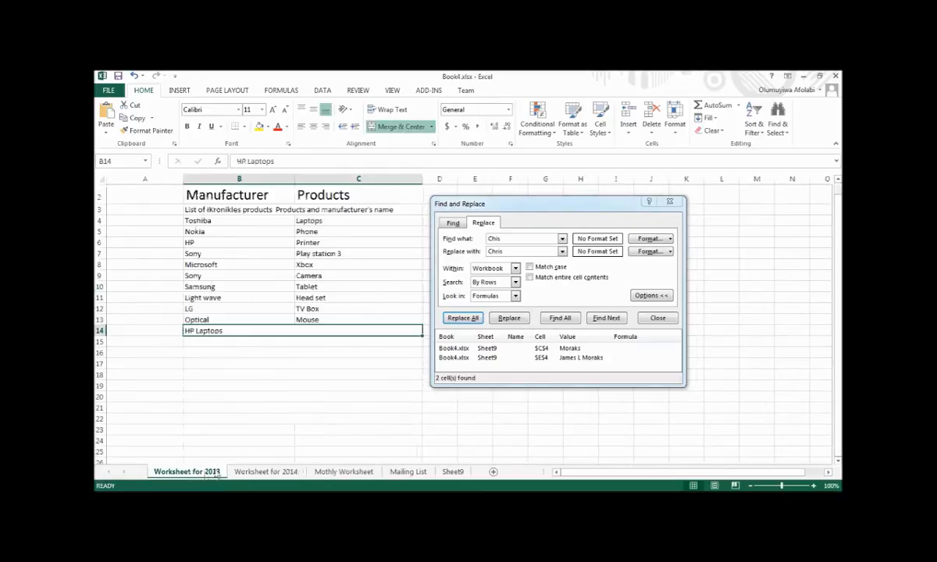
click(453, 473)
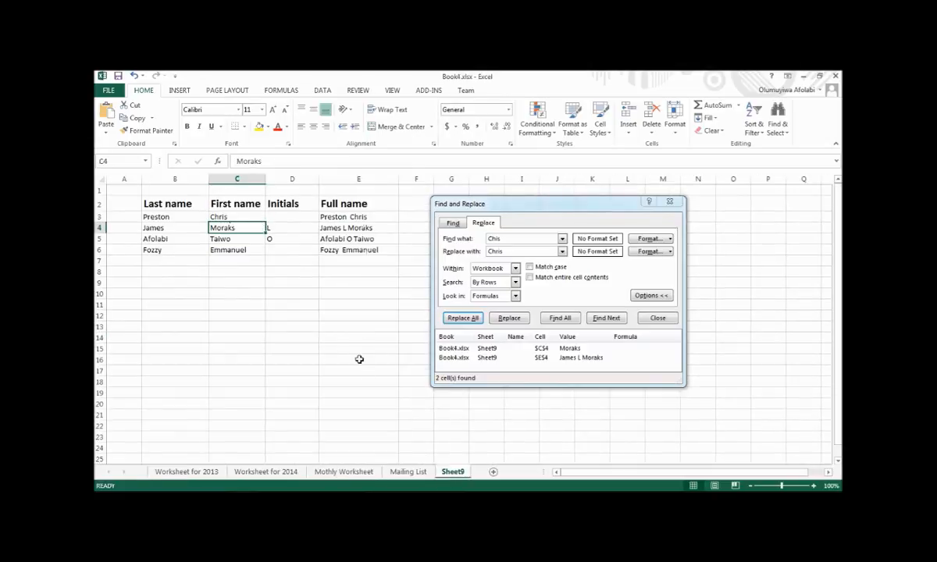
click(403, 472)
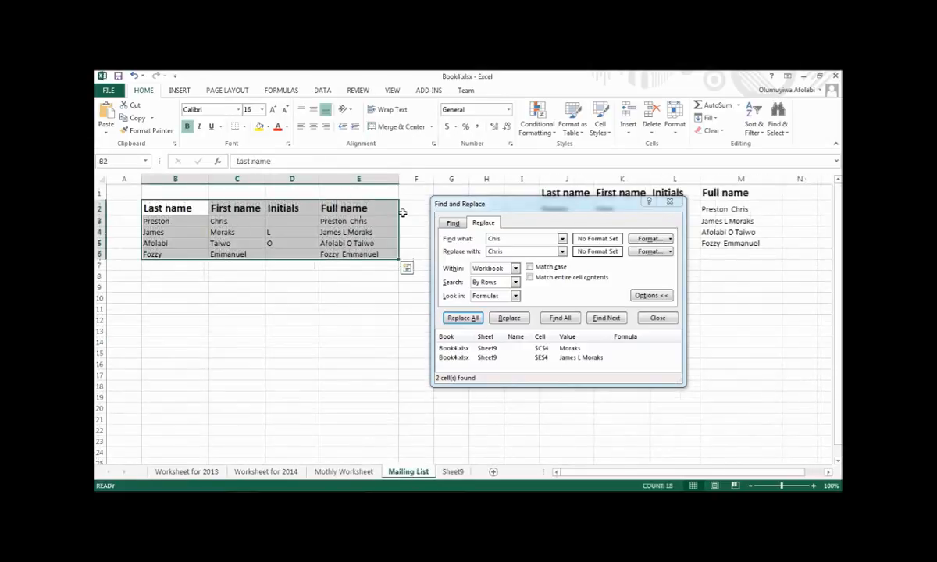
drag(520, 203, 408, 226)
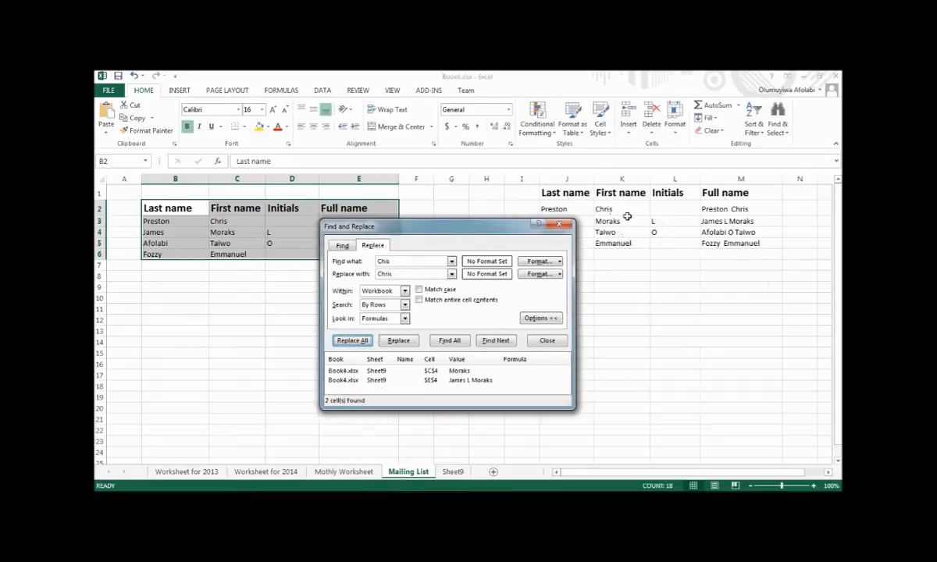
click(546, 341)
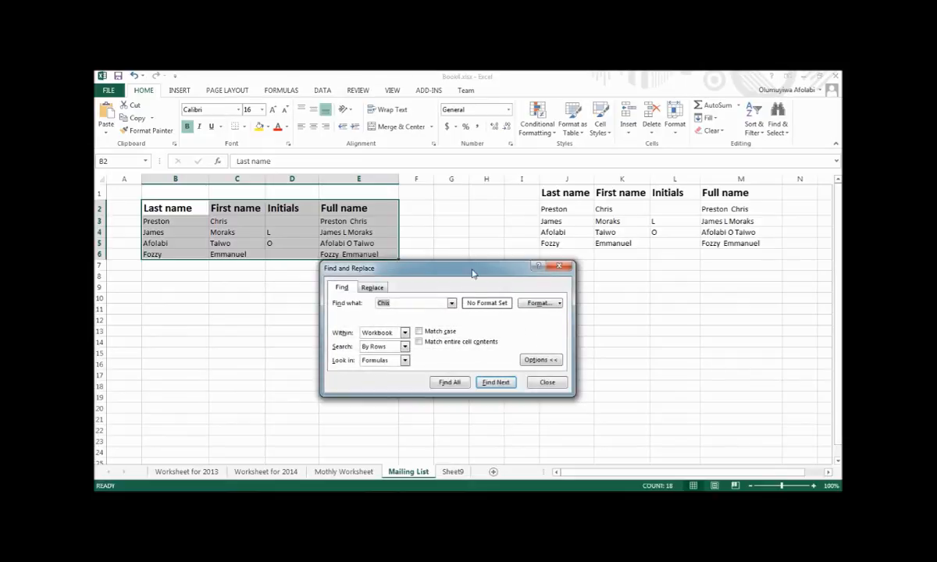
Compare the Find and Replace modes of the reopened Find and Replace dialog and close it.
drag(472, 275, 458, 230)
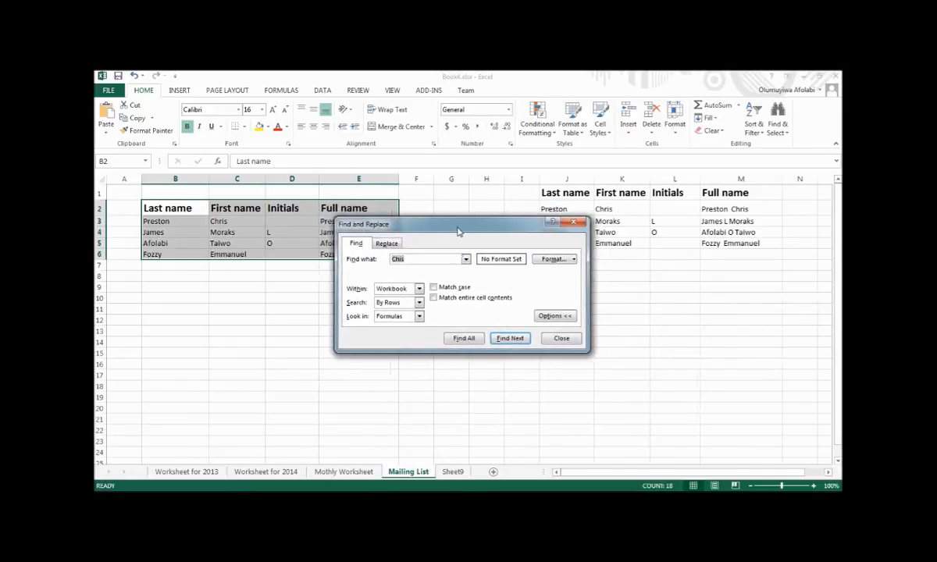
click(386, 244)
click(356, 244)
click(387, 244)
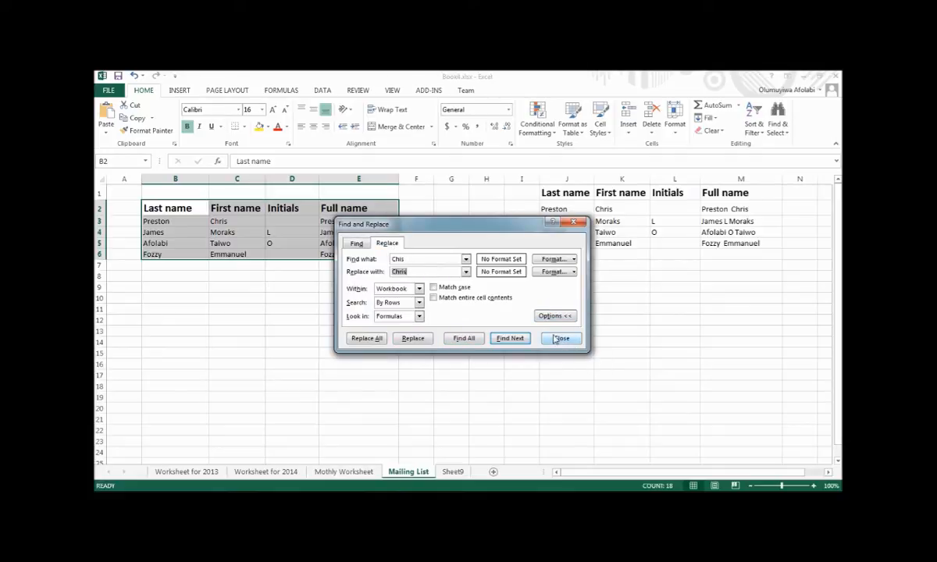
click(560, 339)
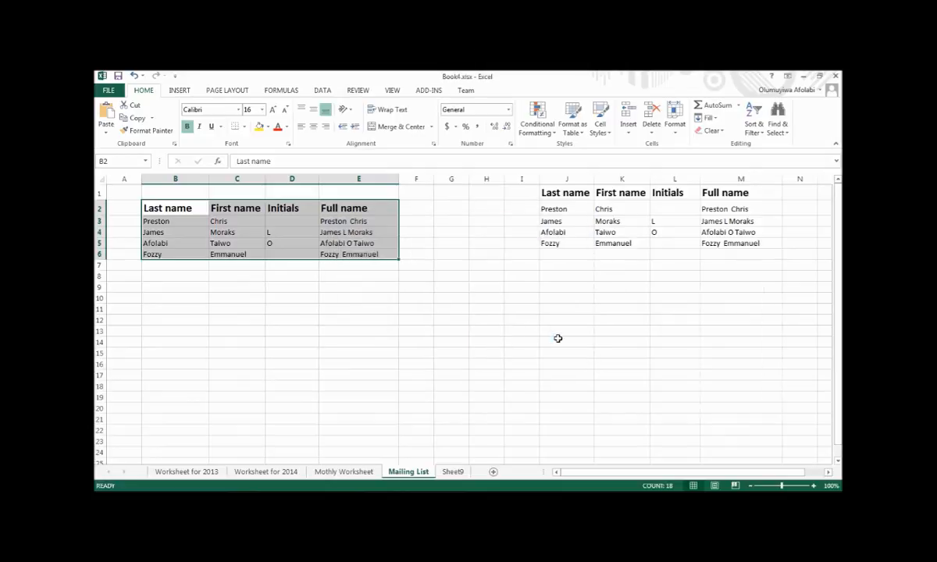